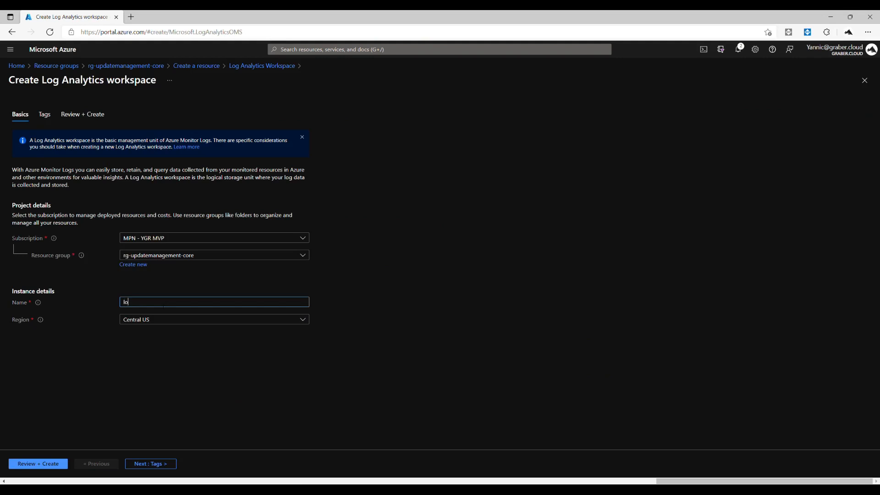
Name the Log Analytics workspace log-updatemgmt-001 and set its region to West Europe.
{"action": "type", "text": "gmt-001"}
{"action": "key", "text": "Tab"}
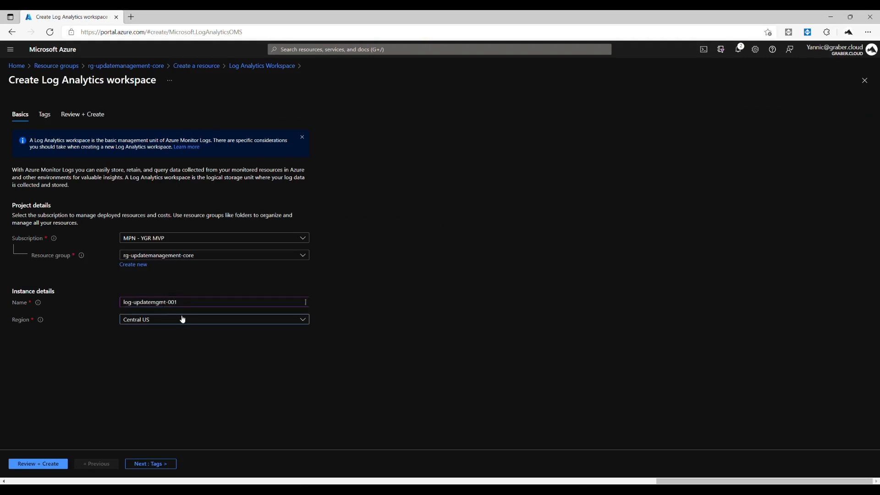
{"action": "left_click", "coordinate": [200, 321]}
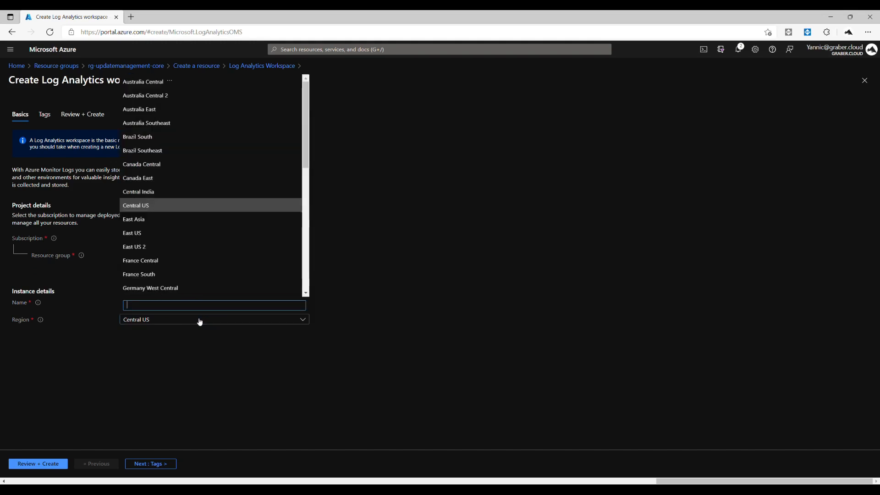
{"action": "type", "text": "west euro"}
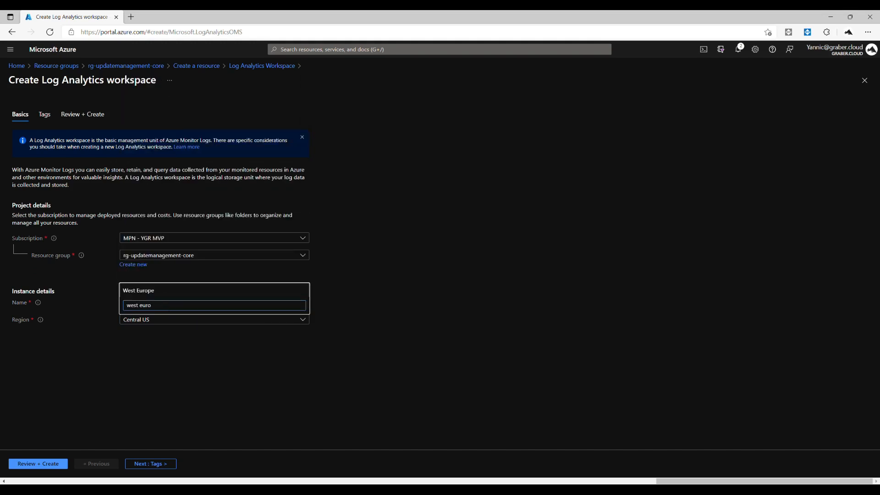
{"action": "left_click", "coordinate": [183, 291]}
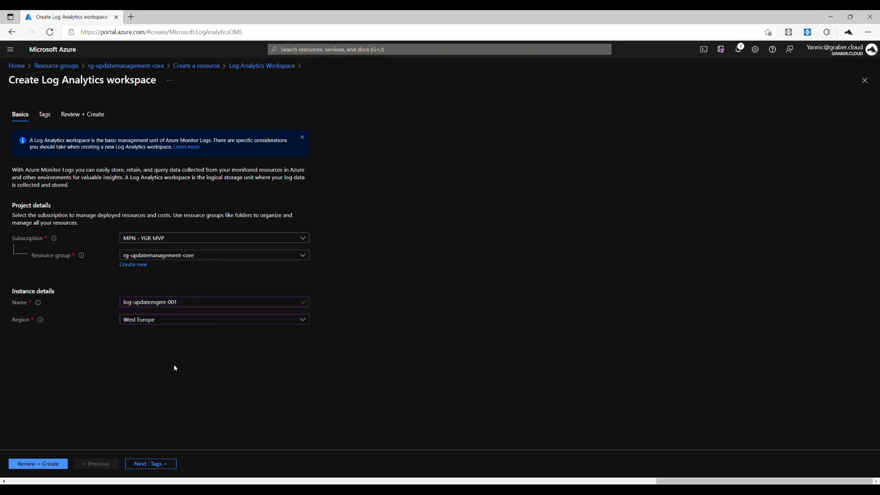
{"action": "left_click", "coordinate": [151, 464]}
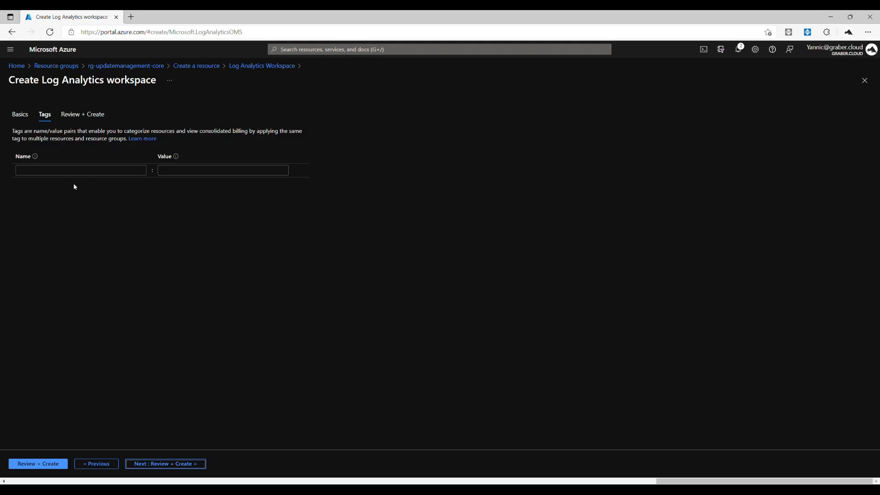
Add the tag environment: updatemgmt-demo to the workspace, then deploy it and open the new resource.
{"action": "left_click", "coordinate": [81, 170]}
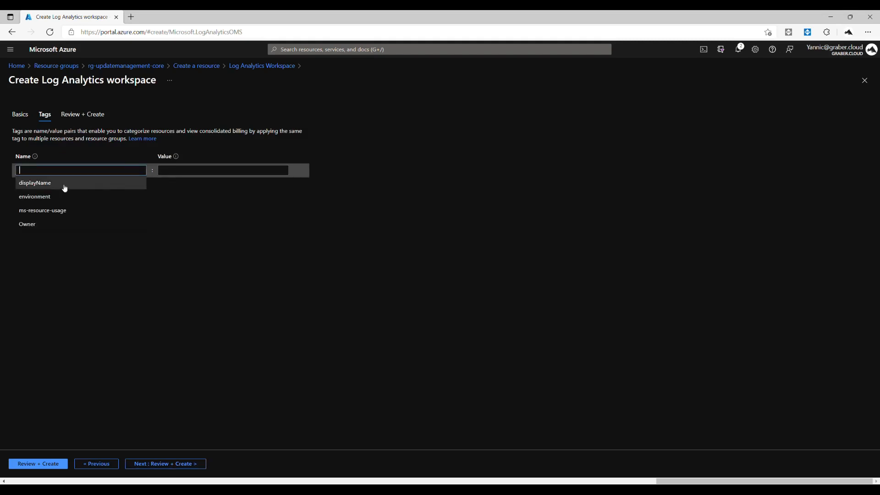
{"action": "left_click", "coordinate": [39, 199]}
{"action": "left_click", "coordinate": [186, 171]}
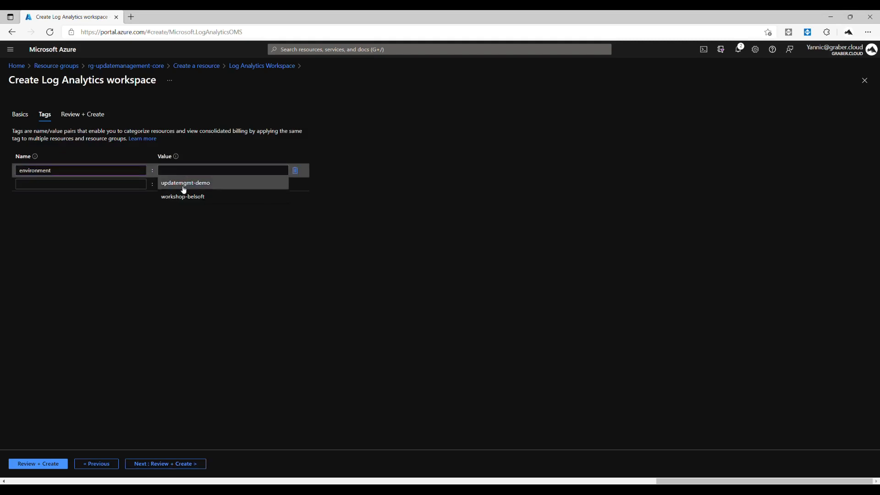
{"action": "left_click", "coordinate": [186, 183]}
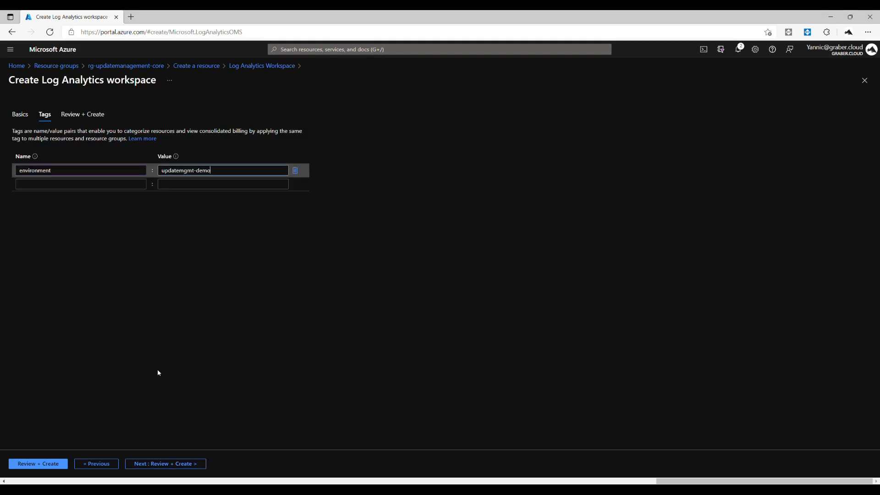
{"action": "left_click", "coordinate": [157, 465]}
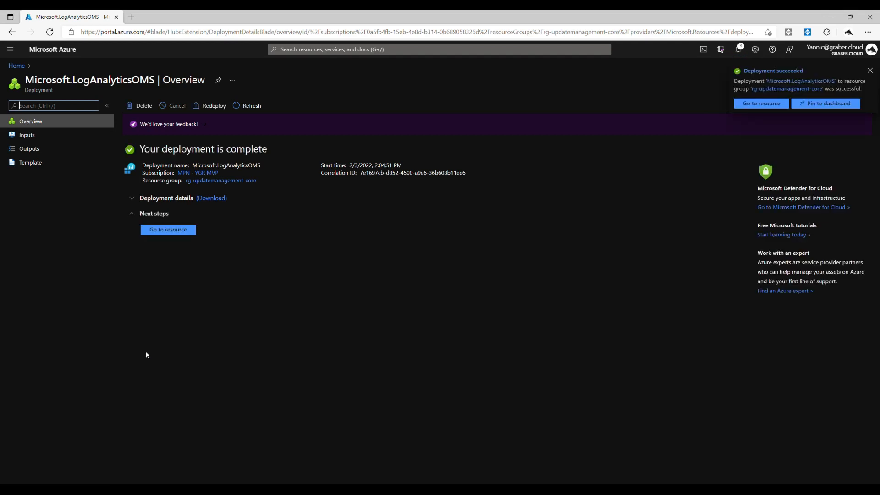
{"action": "left_click", "coordinate": [169, 231]}
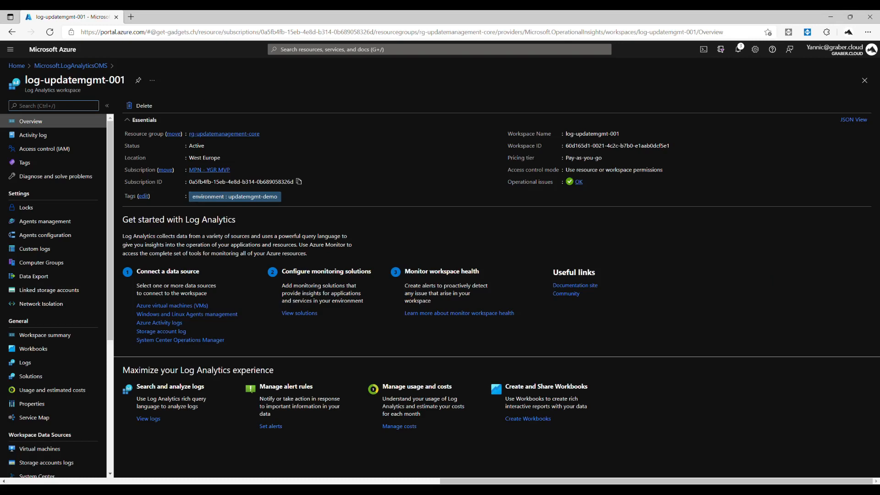
Search the portal for "automation" and start a new account in the Automation Accounts service.
{"action": "left_click", "coordinate": [323, 50]}
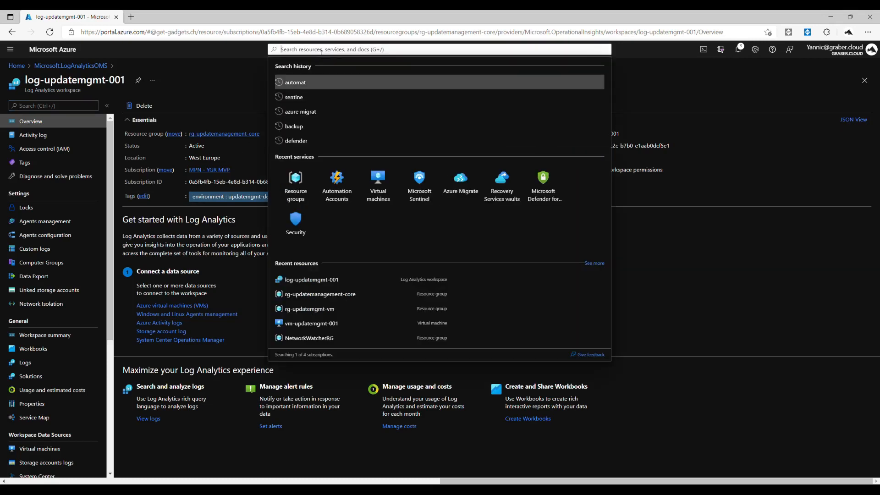
{"action": "type", "text": "automation"}
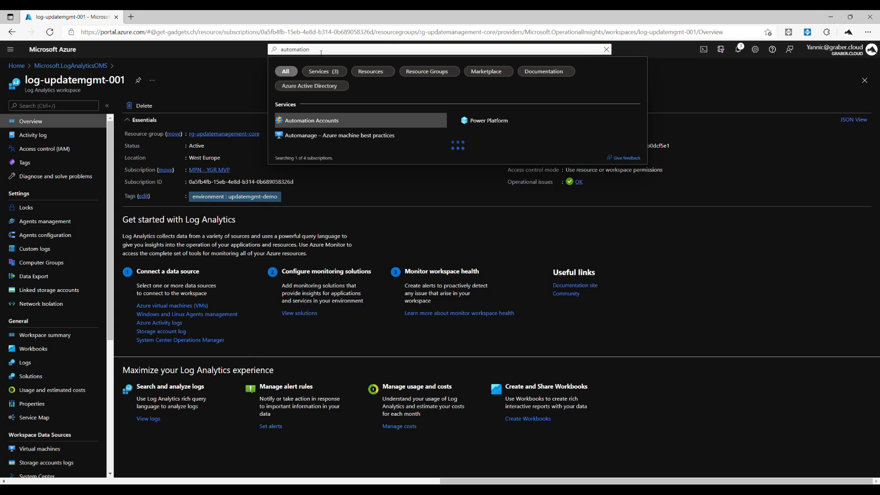
{"action": "left_click", "coordinate": [319, 122]}
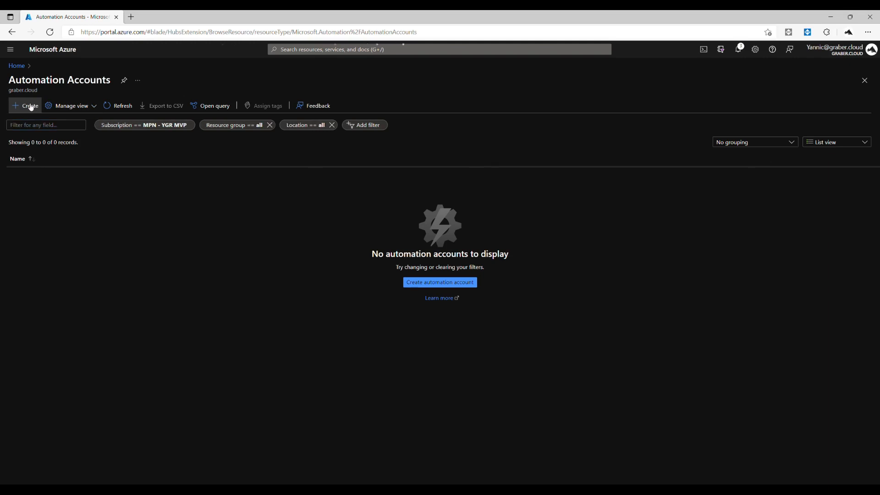
{"action": "left_click", "coordinate": [31, 107]}
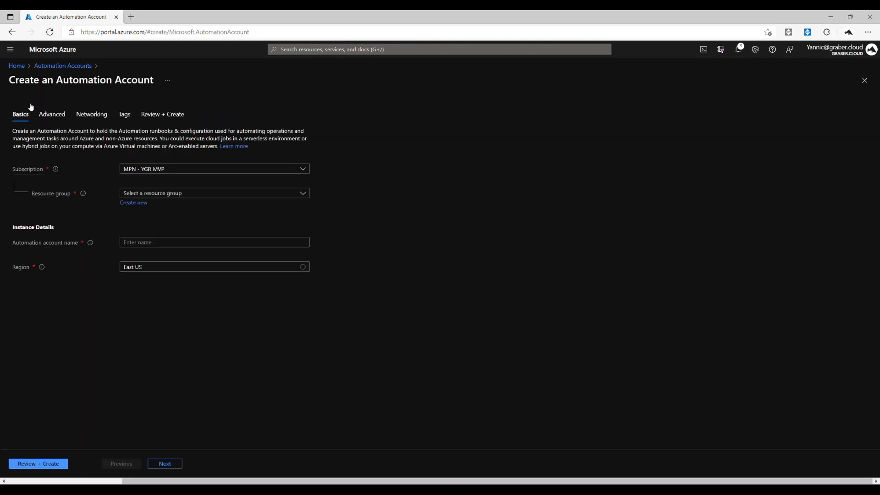
Assign the automation account to rg-updatemanagement-core, name it aa-updatemgmt-001, and keep the default identity and public access settings.
{"action": "left_click", "coordinate": [204, 194]}
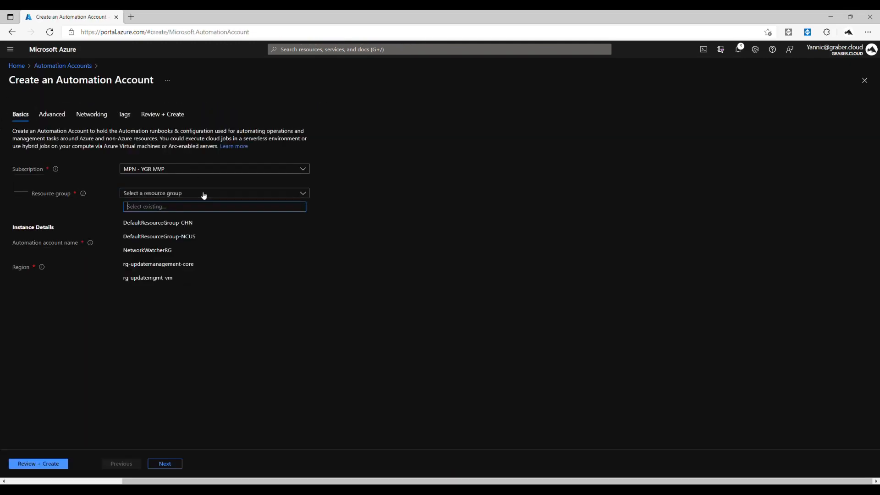
{"action": "left_click", "coordinate": [192, 264]}
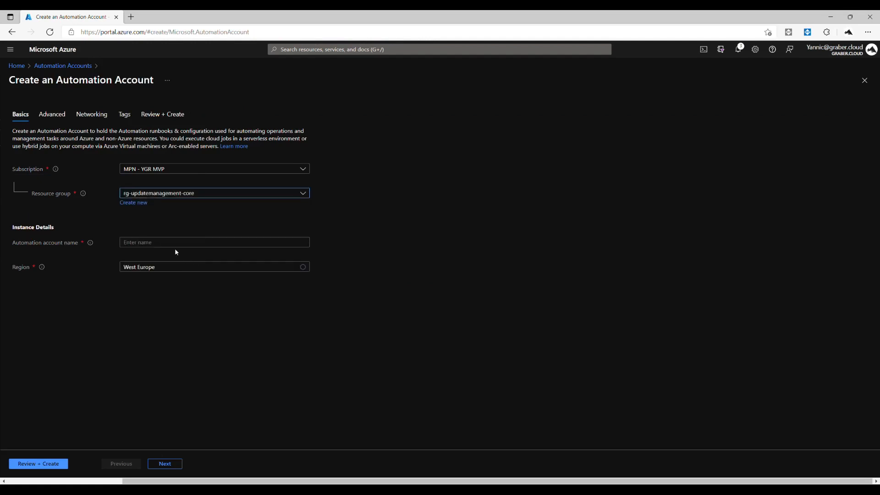
{"action": "left_click", "coordinate": [178, 245]}
{"action": "type", "text": "aa-update"}
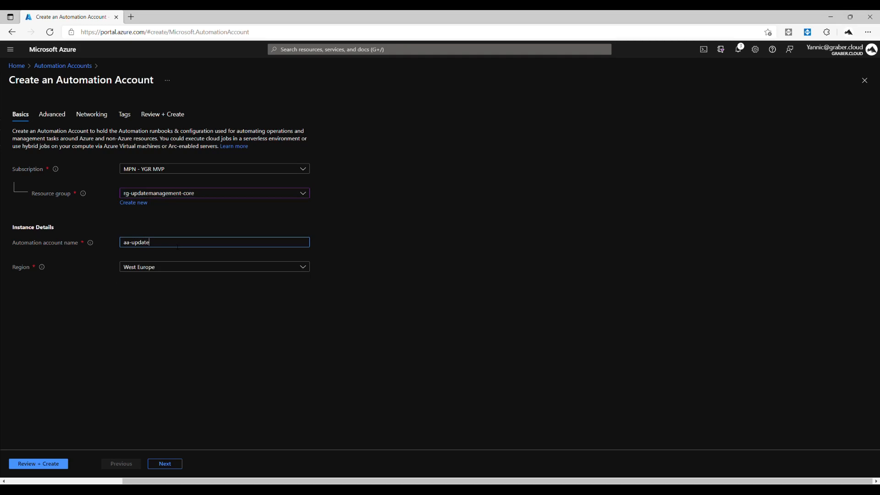
{"action": "type", "text": "mgmt-001"}
{"action": "left_click", "coordinate": [165, 465]}
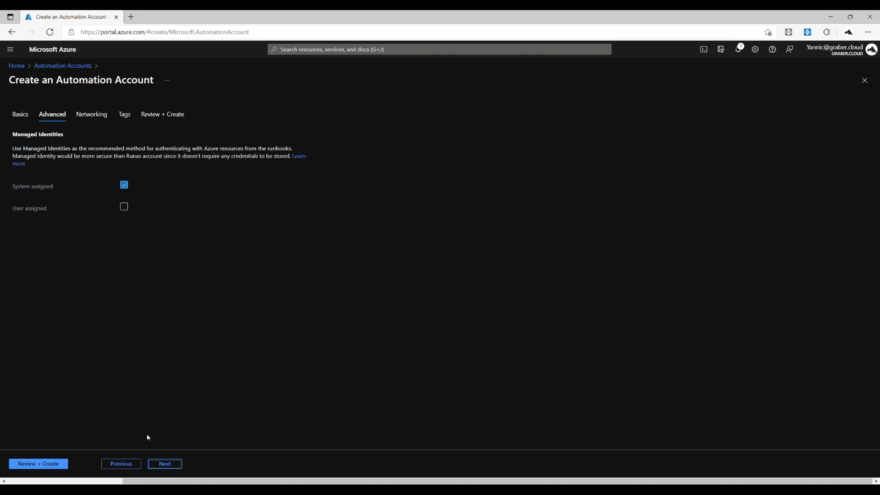
{"action": "left_click", "coordinate": [171, 465]}
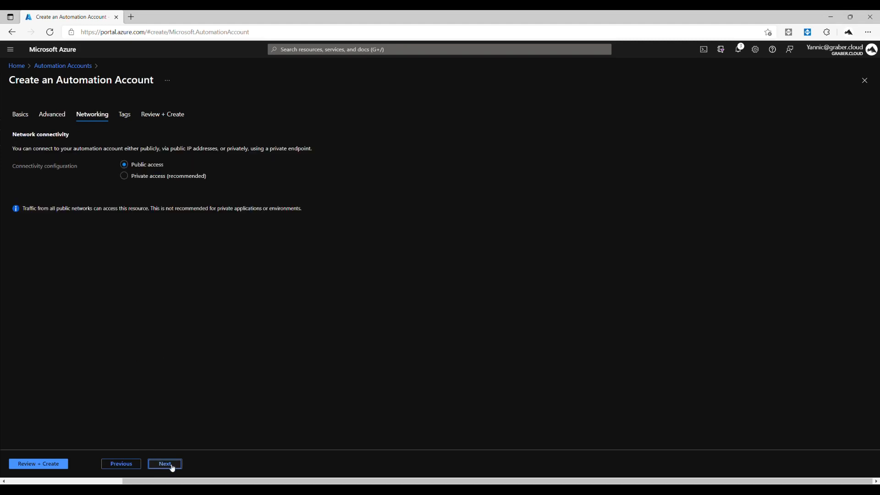
{"action": "left_click", "coordinate": [172, 468]}
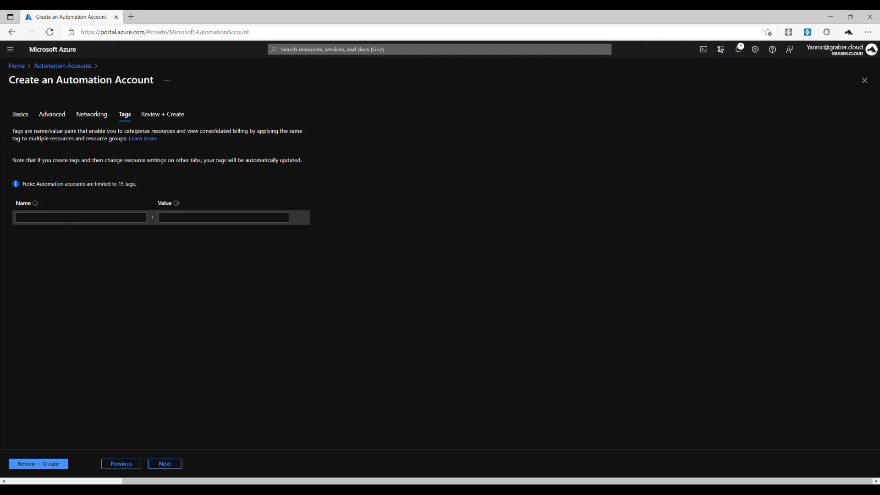
Add the tag environment: updatemgmt-demo to the automation account and deploy it.
{"action": "left_click", "coordinate": [69, 217]}
{"action": "left_click", "coordinate": [61, 241]}
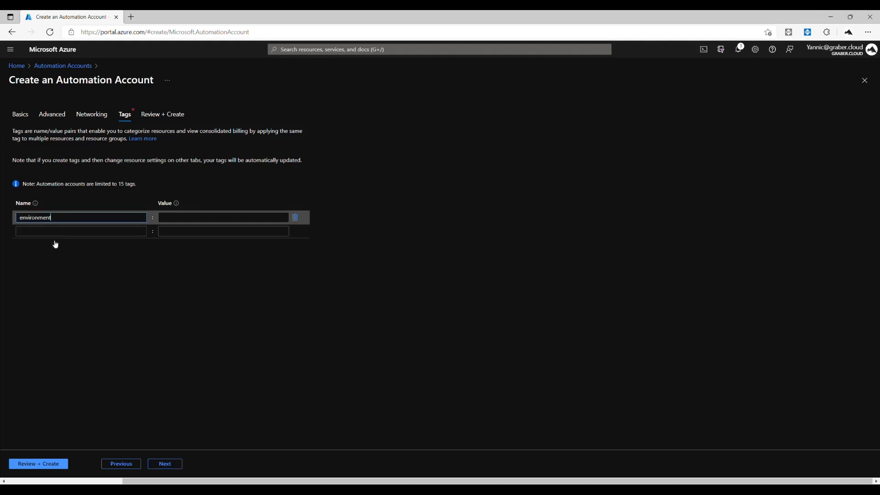
{"action": "left_click", "coordinate": [186, 217]}
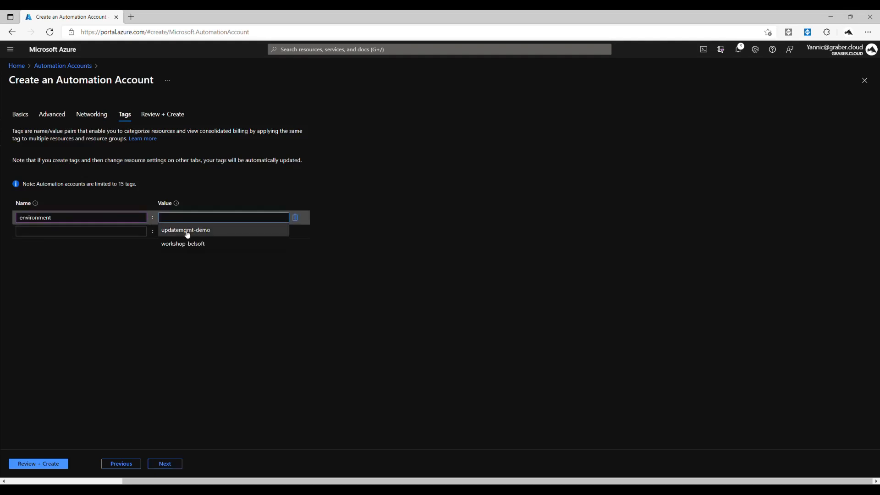
{"action": "left_click", "coordinate": [188, 230]}
{"action": "left_click", "coordinate": [179, 468]}
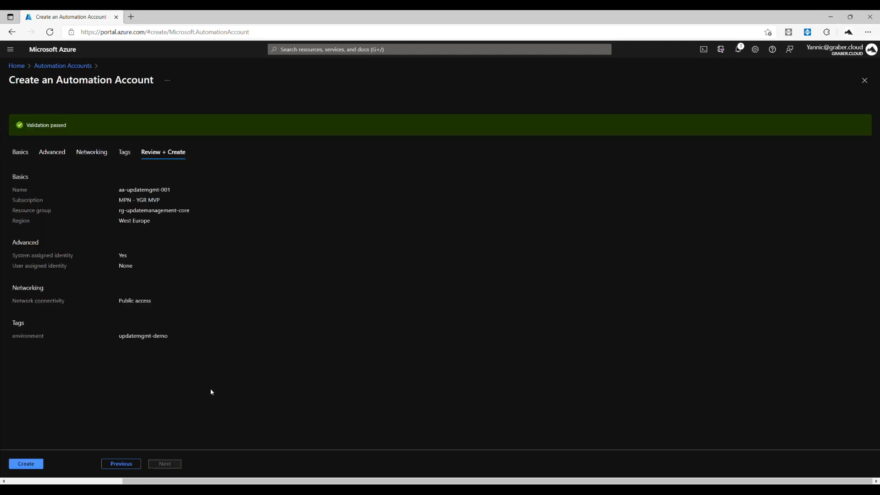
{"action": "left_click", "coordinate": [26, 465]}
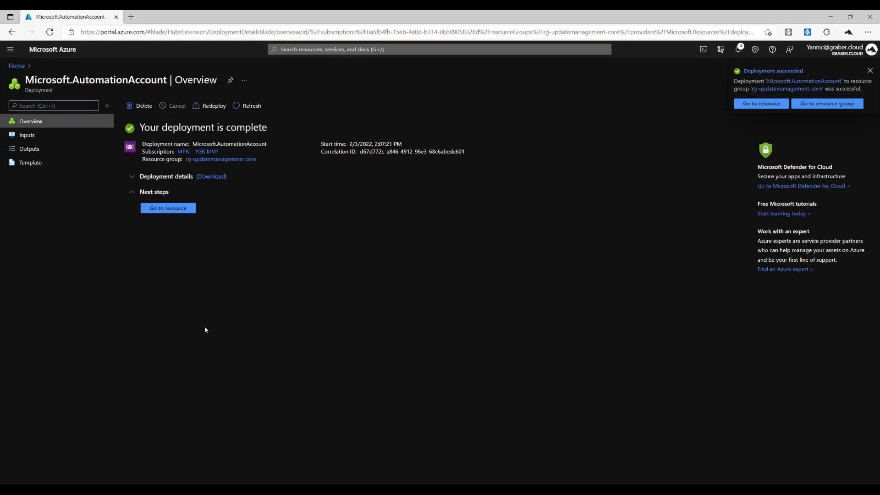
Enable Update Management on the new automation account using the Log Analytics workspace log-updatemgmt-001.
{"action": "left_click", "coordinate": [168, 208]}
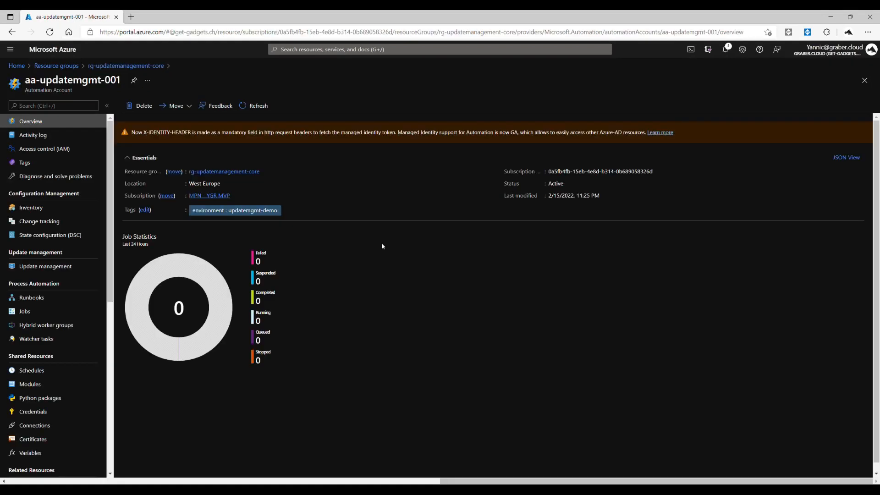
{"action": "left_click", "coordinate": [53, 267]}
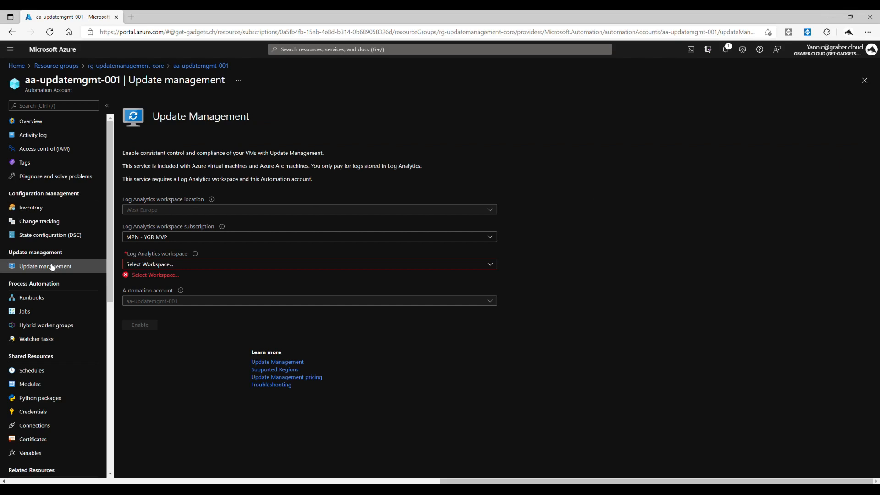
{"action": "left_click", "coordinate": [182, 266]}
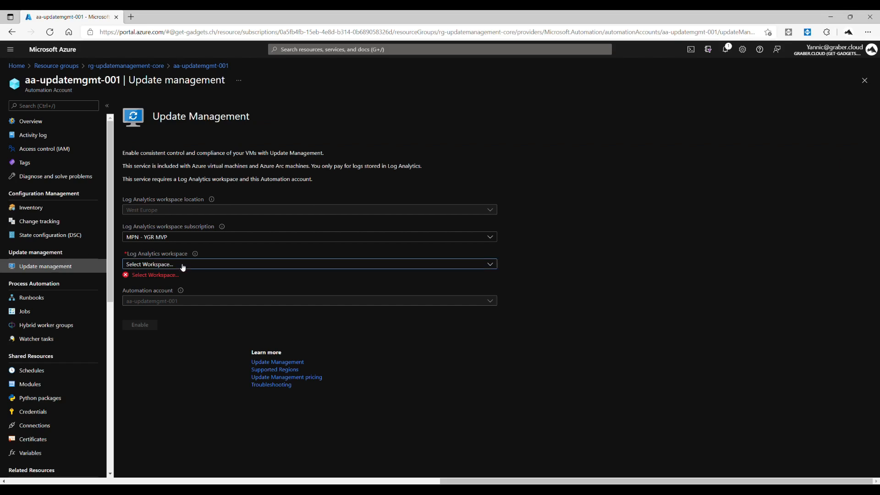
{"action": "left_click", "coordinate": [173, 305]}
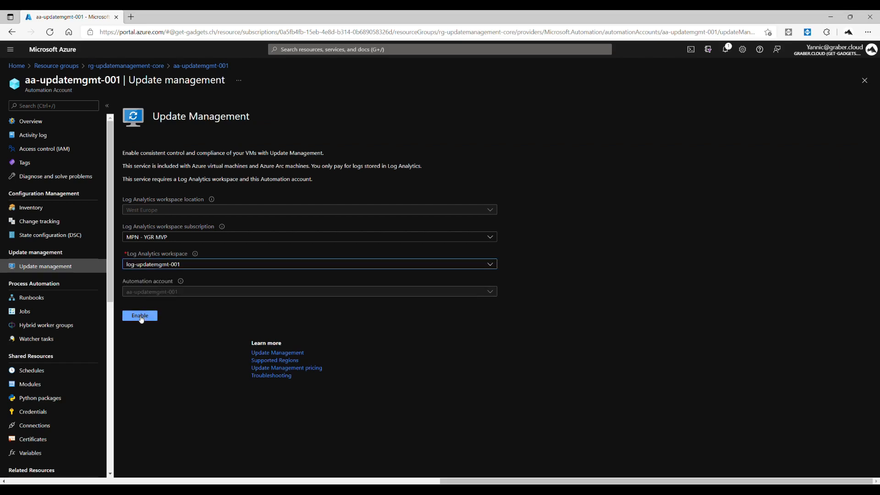
{"action": "left_click", "coordinate": [140, 316]}
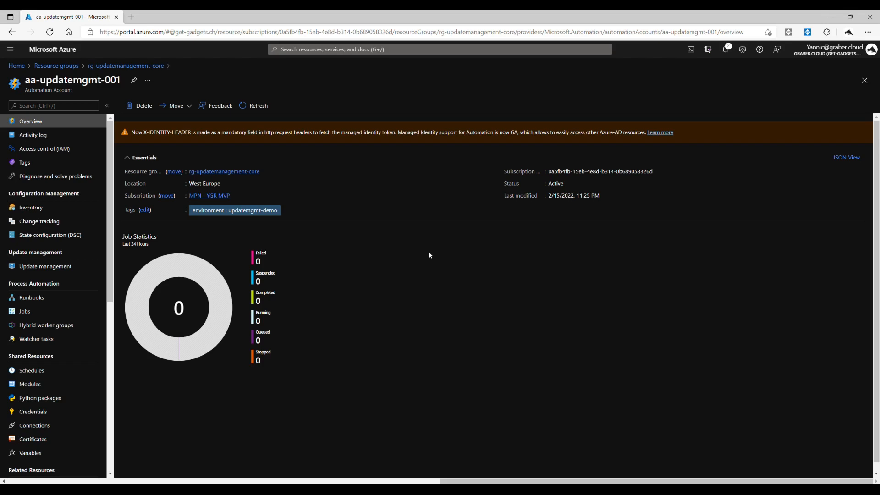
Add the Azure VM vm-updatemgmt-001 from the westeurope location to Update Management and enable it.
{"action": "left_click", "coordinate": [53, 271]}
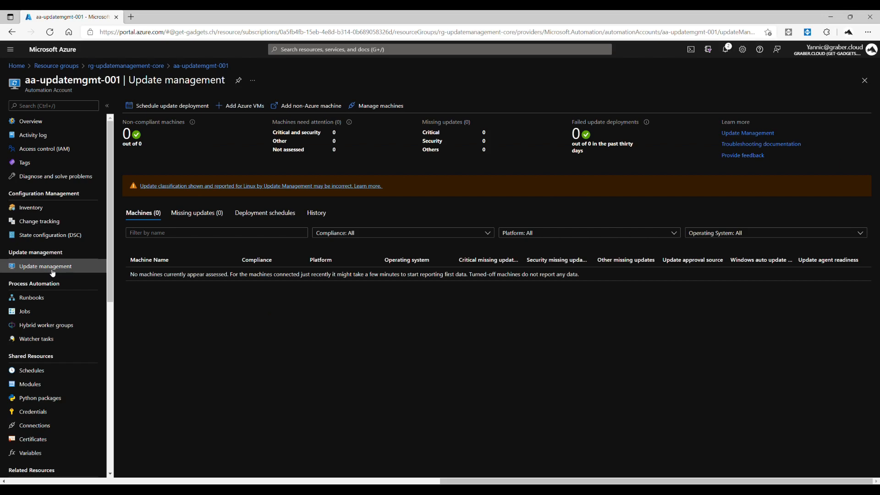
{"action": "left_click", "coordinate": [235, 107]}
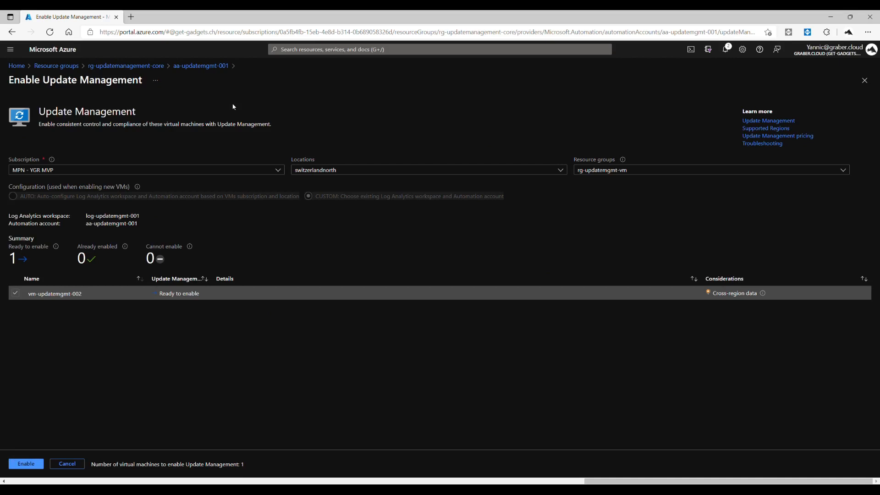
{"action": "left_click", "coordinate": [378, 170]}
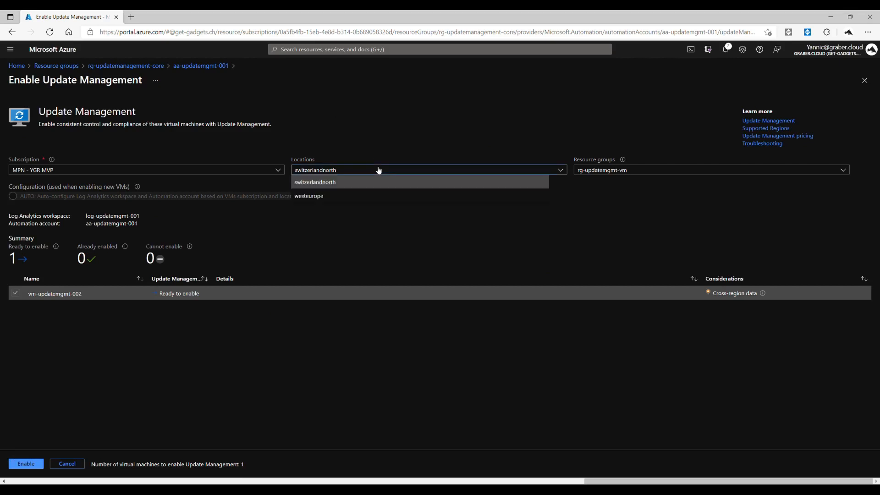
{"action": "left_click", "coordinate": [365, 197]}
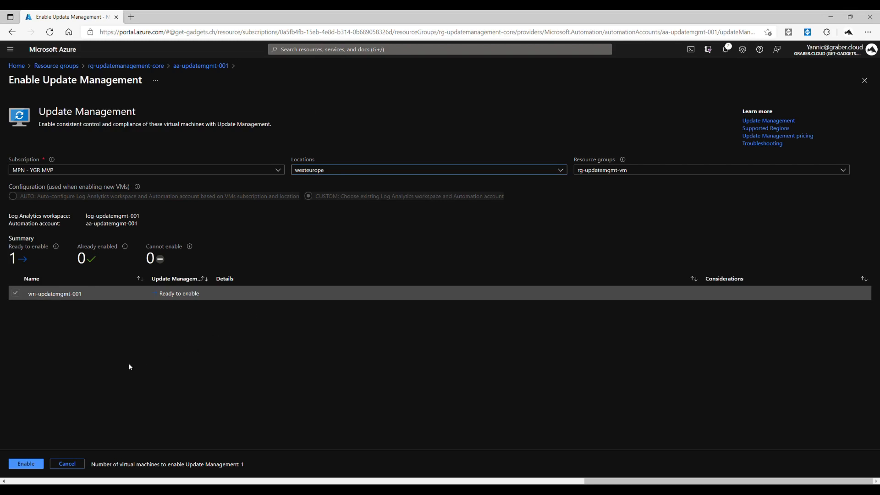
{"action": "left_click", "coordinate": [26, 464]}
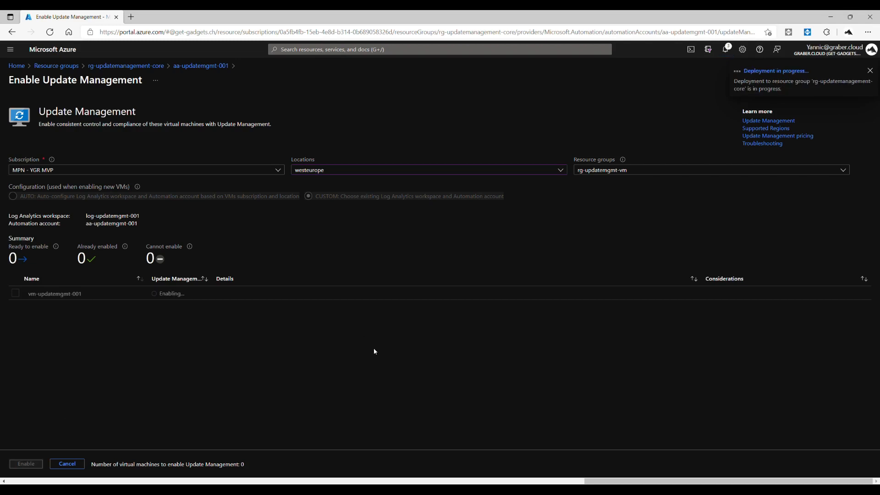
Enable Update Management for the Azure VM vm-updatemgmt-002 in the switzerlandnorth location and return to the automation account.
{"action": "left_click", "coordinate": [369, 173]}
{"action": "left_click", "coordinate": [363, 183]}
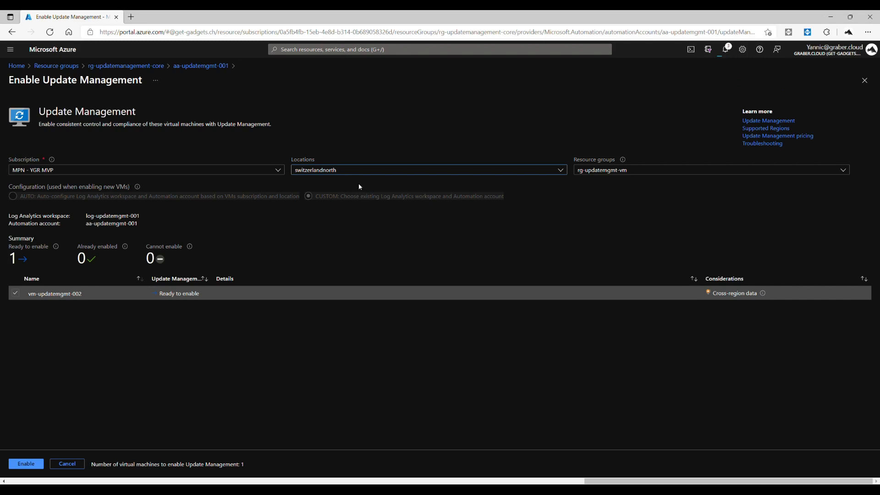
{"action": "left_click", "coordinate": [26, 464]}
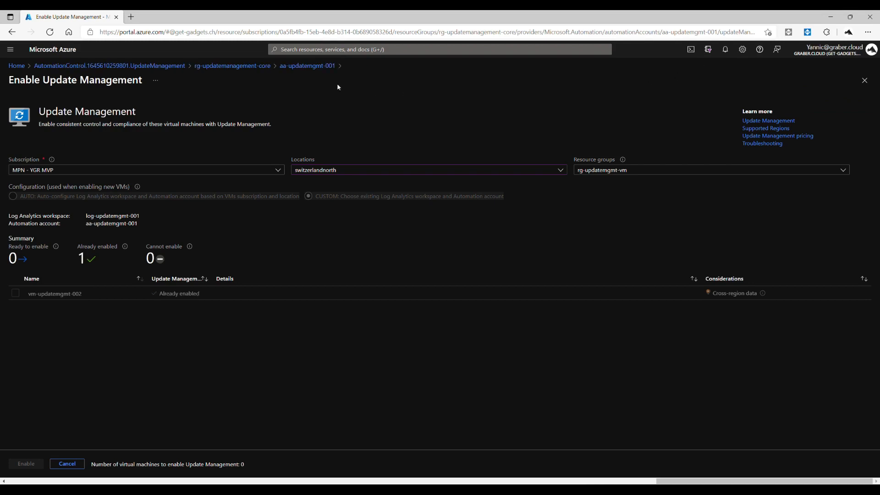
{"action": "left_click", "coordinate": [296, 67]}
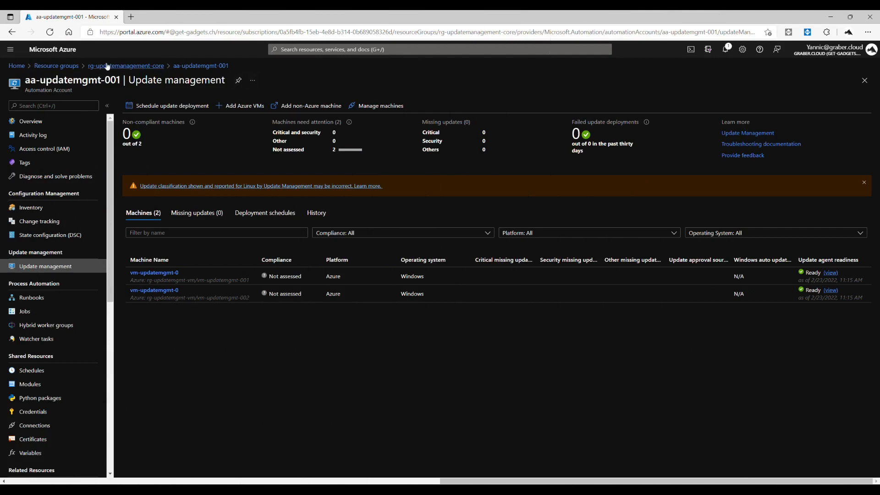
Open Update Management for vm-updatemgmt-001 in rg-updatemgmt-vm through its guest and host updates to examine compliance and missing updates.
{"action": "left_click", "coordinate": [67, 65]}
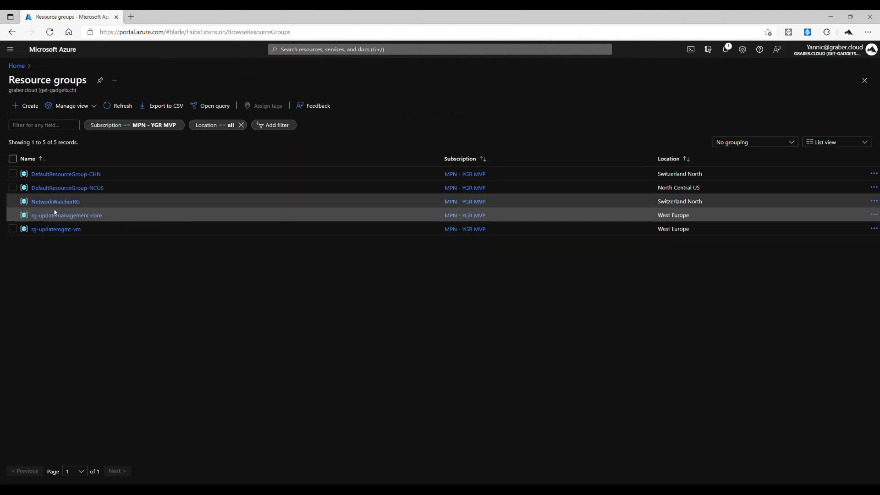
{"action": "left_click", "coordinate": [61, 230]}
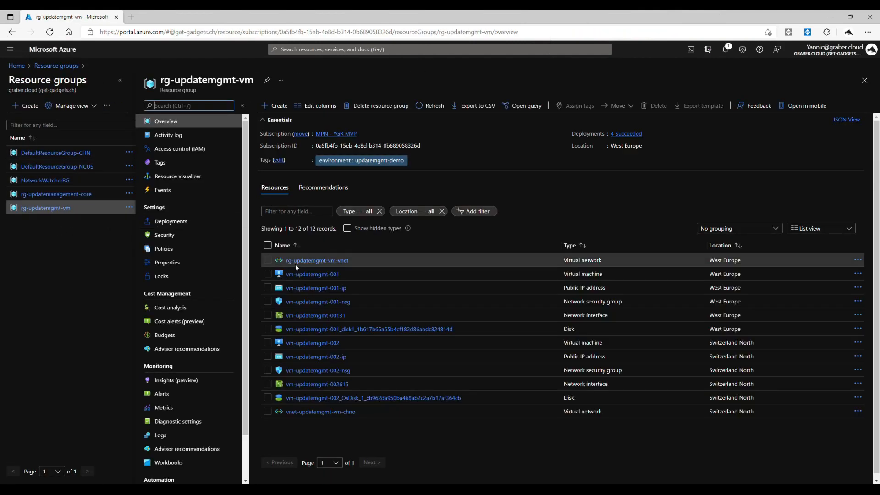
{"action": "left_click", "coordinate": [316, 275]}
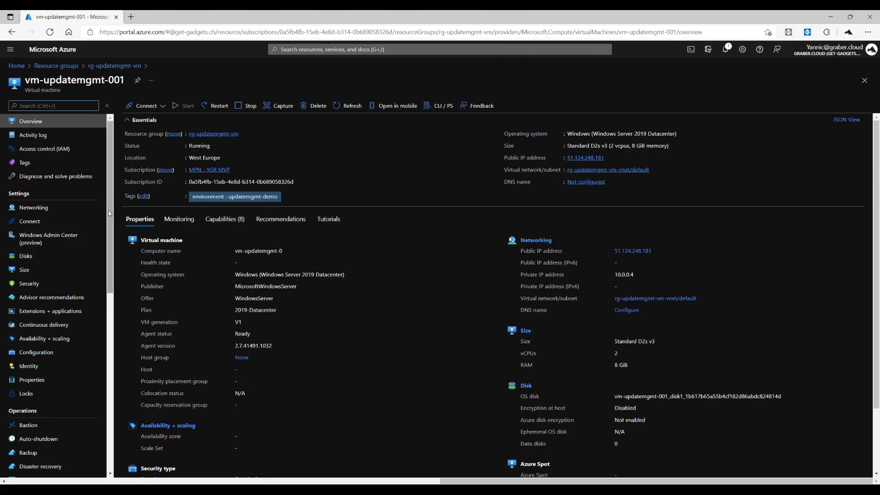
{"action": "left_click_drag", "start_coordinate": [108, 215], "coordinate": [108, 311]}
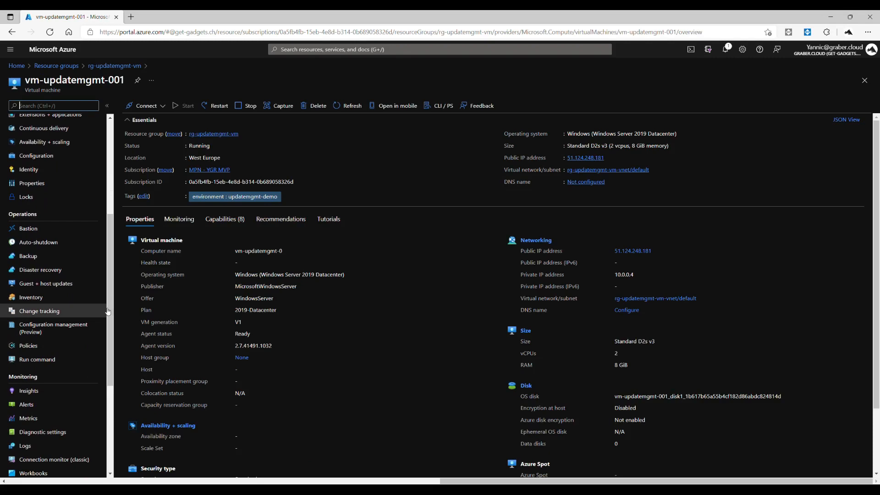
{"action": "left_click", "coordinate": [57, 287]}
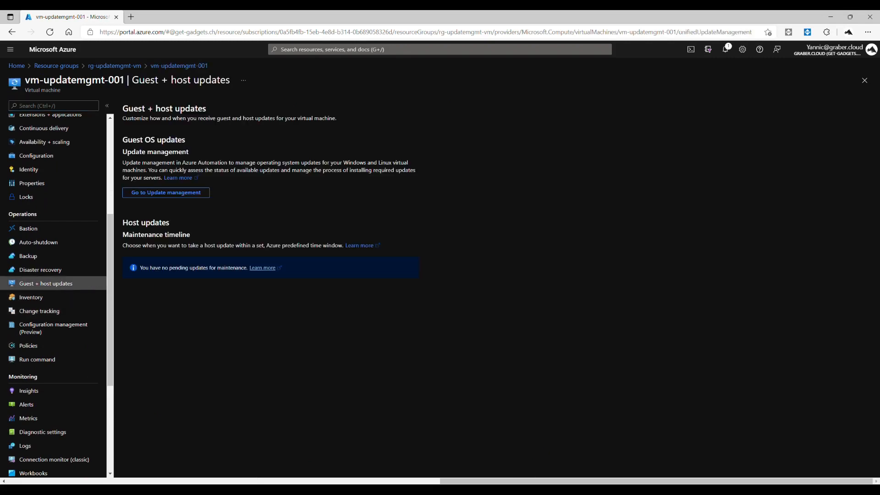
{"action": "left_click", "coordinate": [157, 195]}
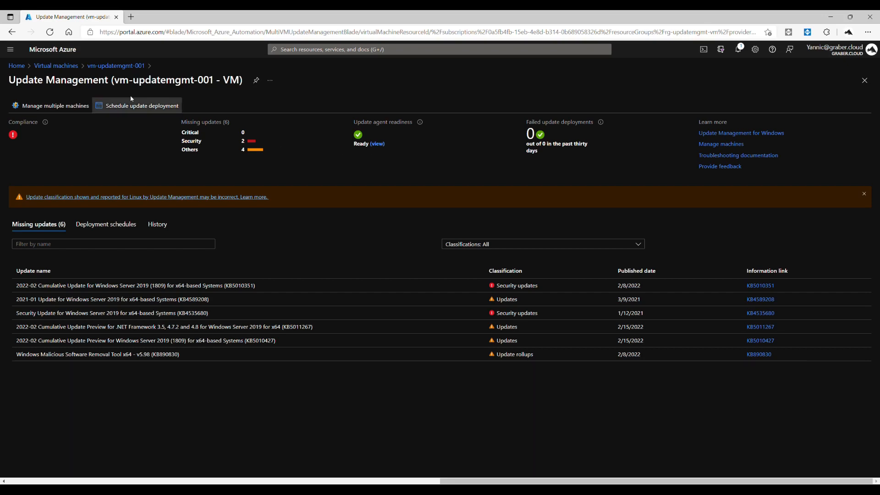
Open Update Management of the automation account aa-updatemgmt-001 in rg-updatemanagement-core to review the compliance of its machines.
{"action": "left_click", "coordinate": [18, 67]}
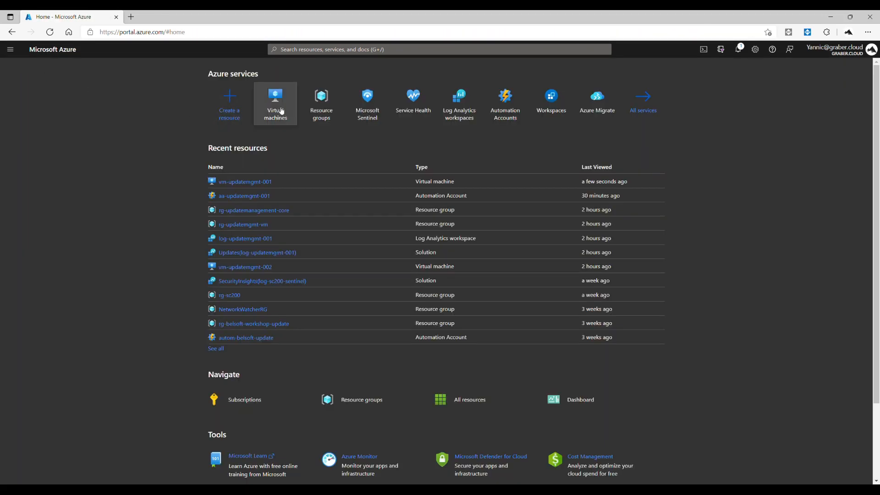
{"action": "left_click", "coordinate": [321, 104]}
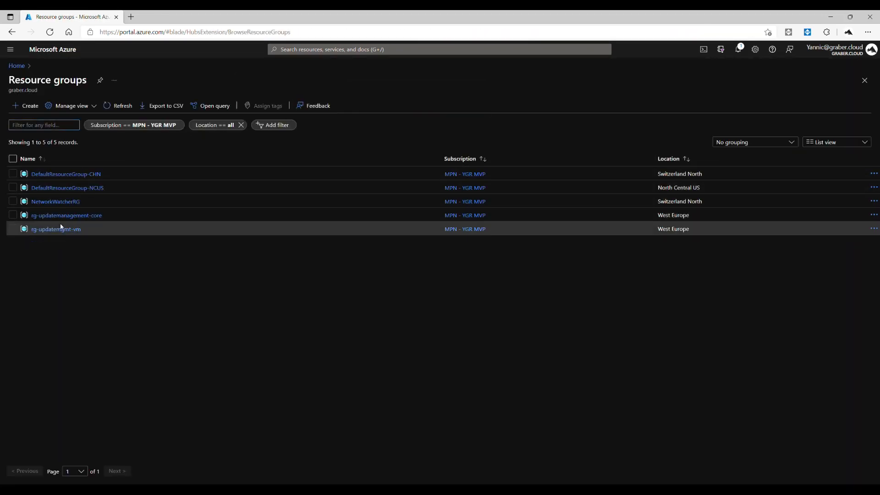
{"action": "mouse_move", "coordinate": [60, 230]}
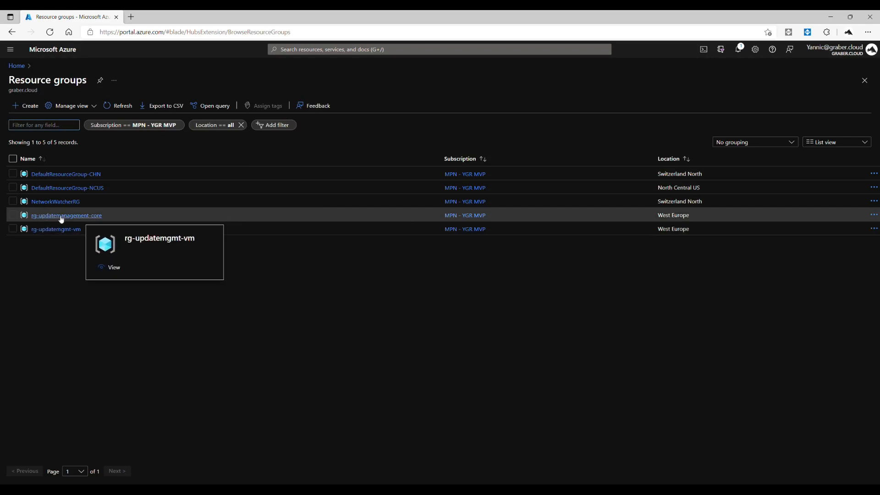
{"action": "left_click", "coordinate": [60, 216]}
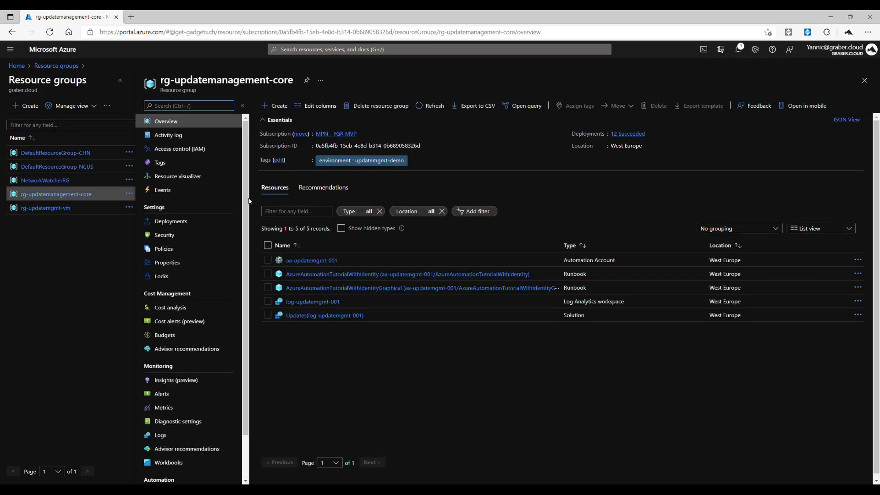
{"action": "left_click", "coordinate": [298, 260]}
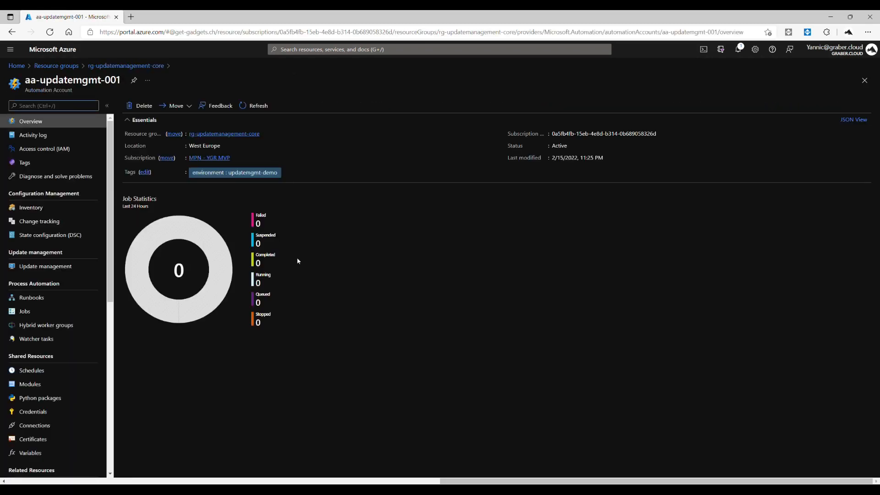
{"action": "left_click", "coordinate": [67, 266]}
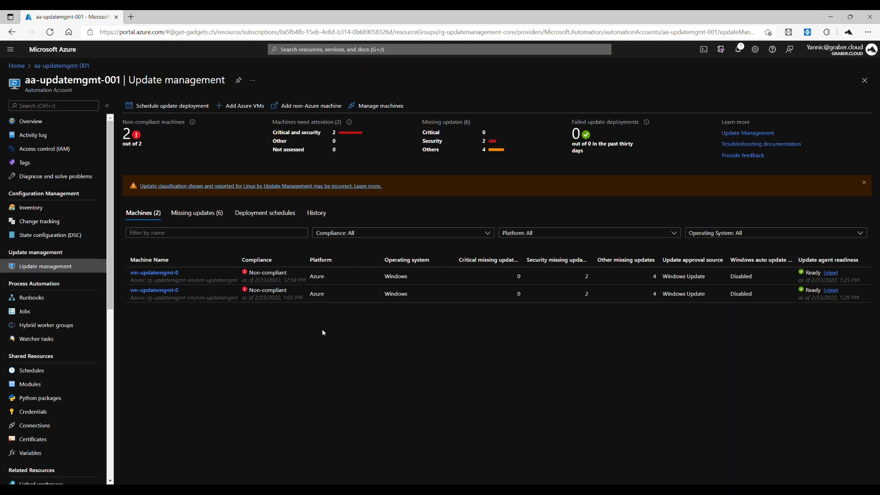
Show the missing updates across the machines and copy the KB ID of the Windows Malicious Software Removal Tool update.
{"action": "left_click", "coordinate": [193, 211]}
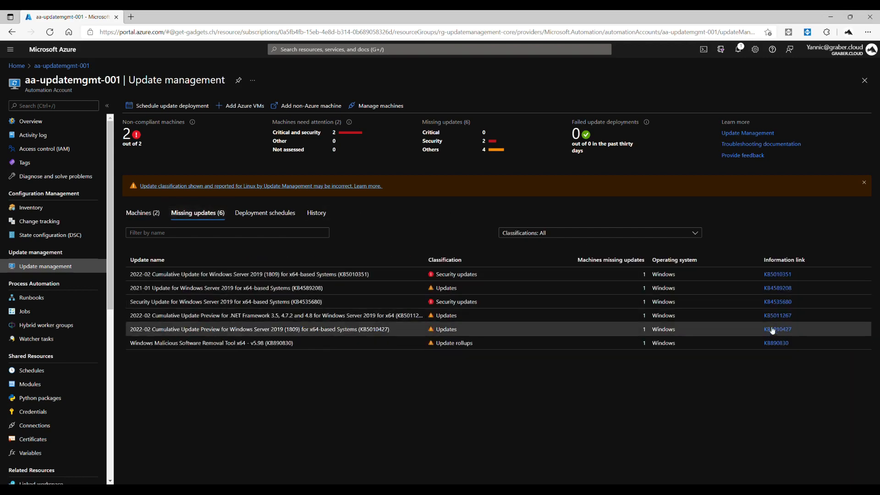
{"action": "left_click_drag", "start_coordinate": [793, 347], "coordinate": [765, 348]}
{"action": "key", "text": "ctrl+c"}
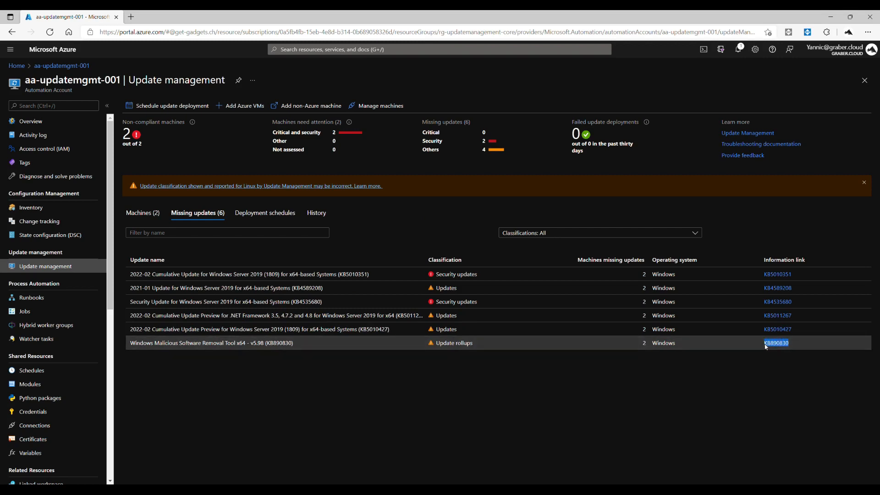
Start a new Windows update deployment and name it Demo Update Month.
{"action": "left_click", "coordinate": [154, 112]}
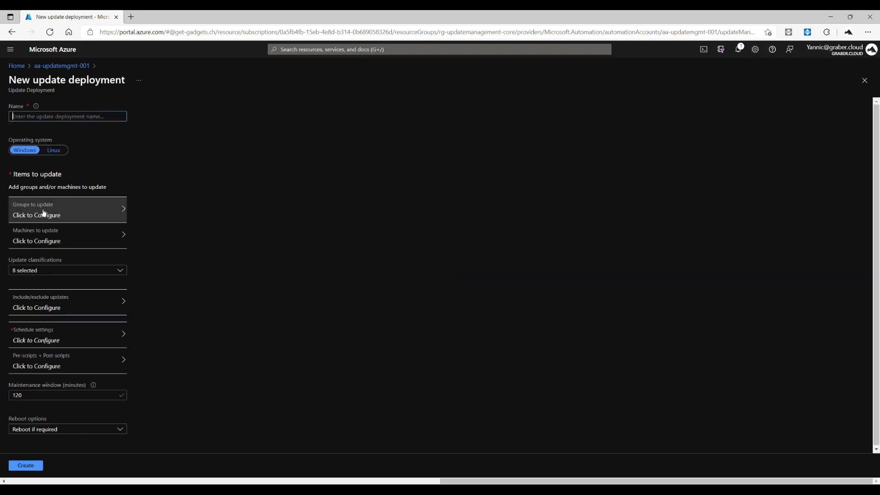
{"action": "type", "text": "Dem"}
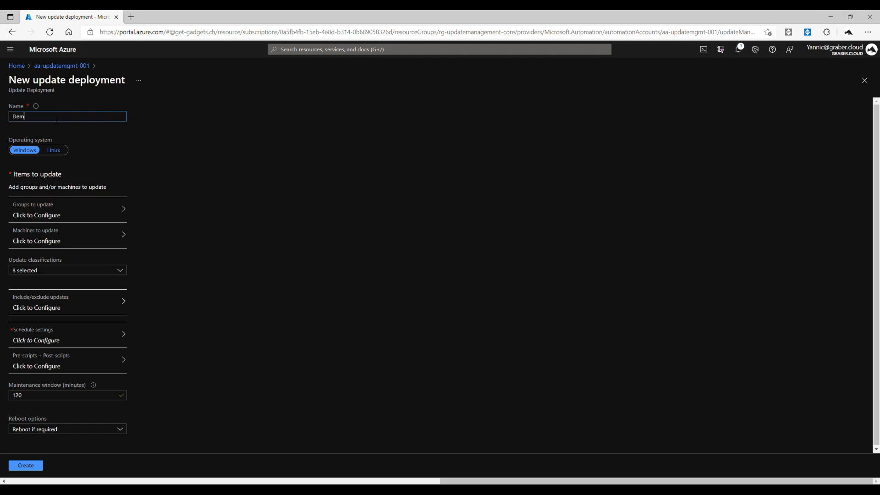
{"action": "type", "text": "o Update Month"}
Add the individual machines vm-updatemgmt-002 and vm-updatemgmt-001 as the machines to update in the deployment.
{"action": "left_click", "coordinate": [49, 242]}
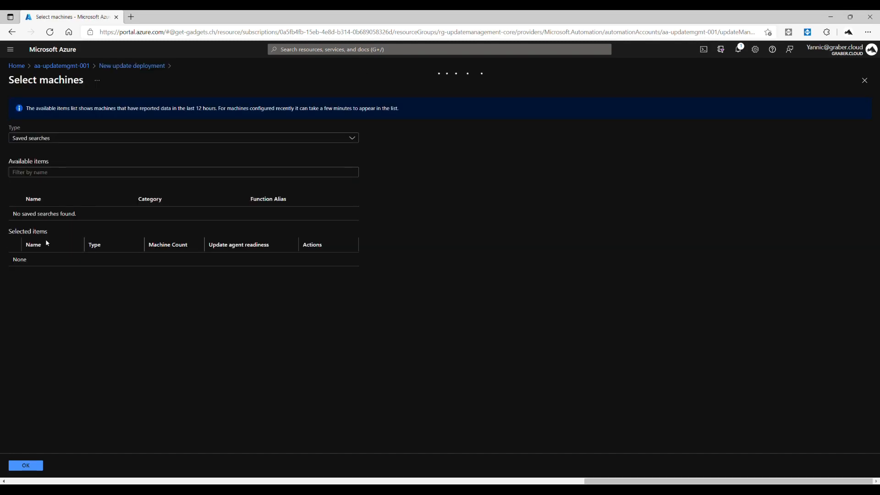
{"action": "left_click", "coordinate": [79, 138]}
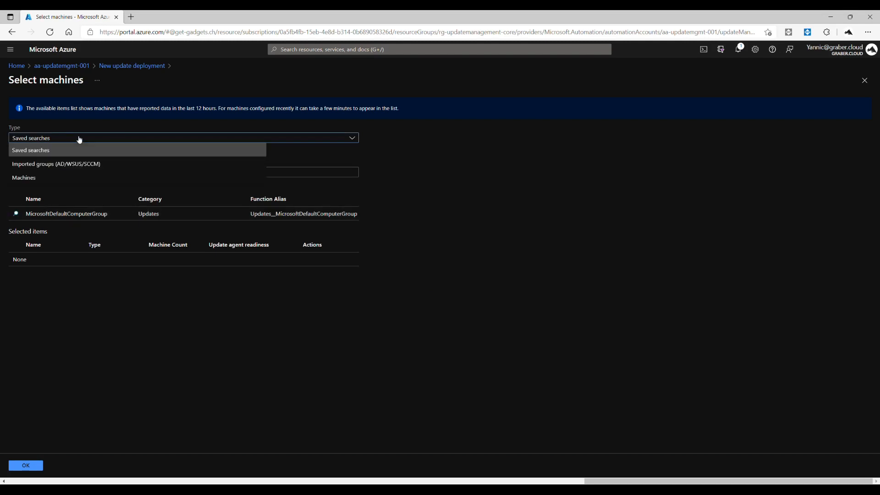
{"action": "left_click", "coordinate": [63, 178]}
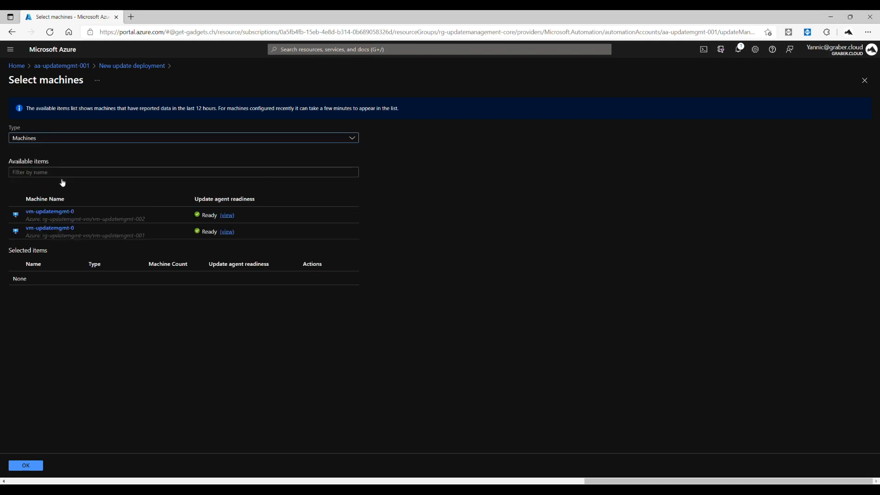
{"action": "left_click", "coordinate": [52, 213]}
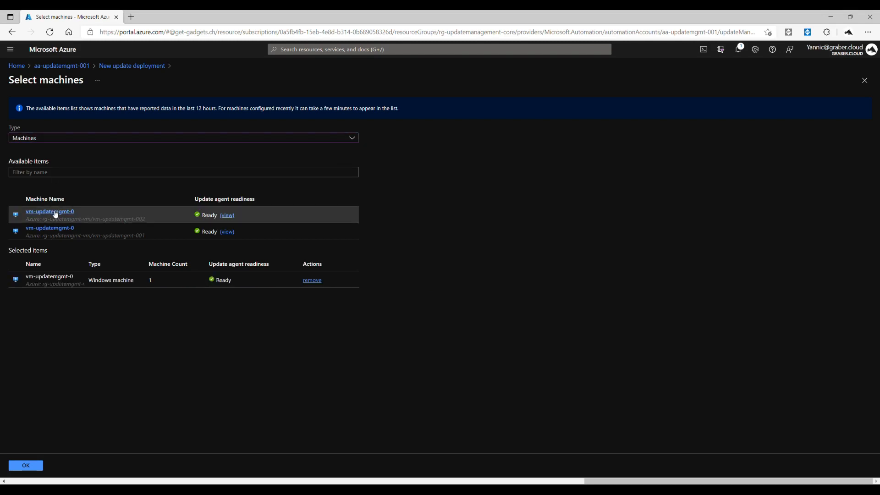
{"action": "left_click", "coordinate": [57, 230]}
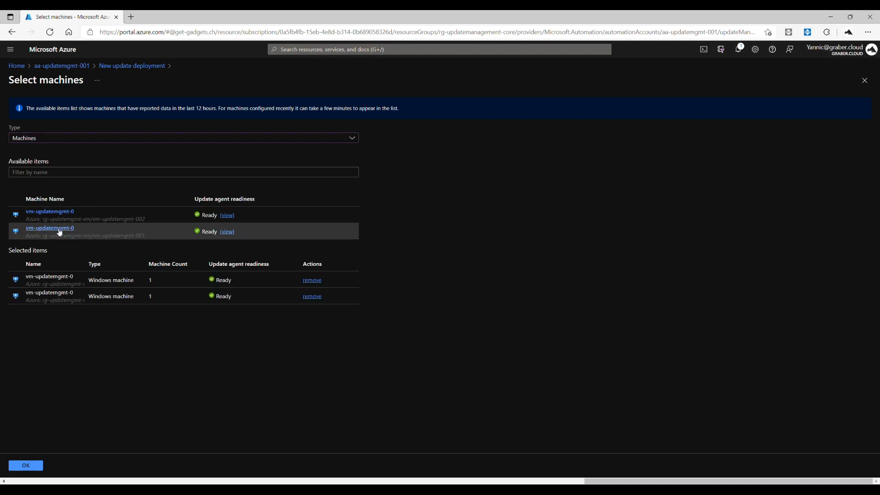
{"action": "left_click", "coordinate": [31, 466]}
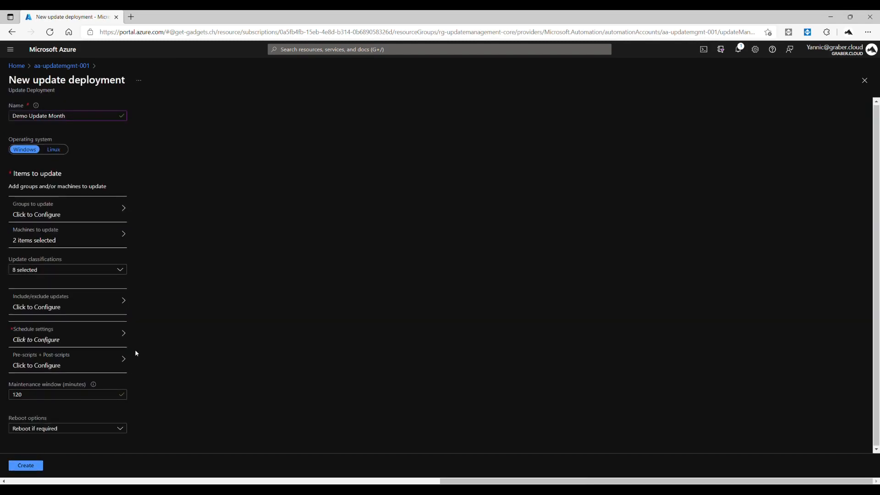
Keep all update classifications selected and exclude KB ID 890830 from the update deployment.
{"action": "left_click", "coordinate": [120, 270]}
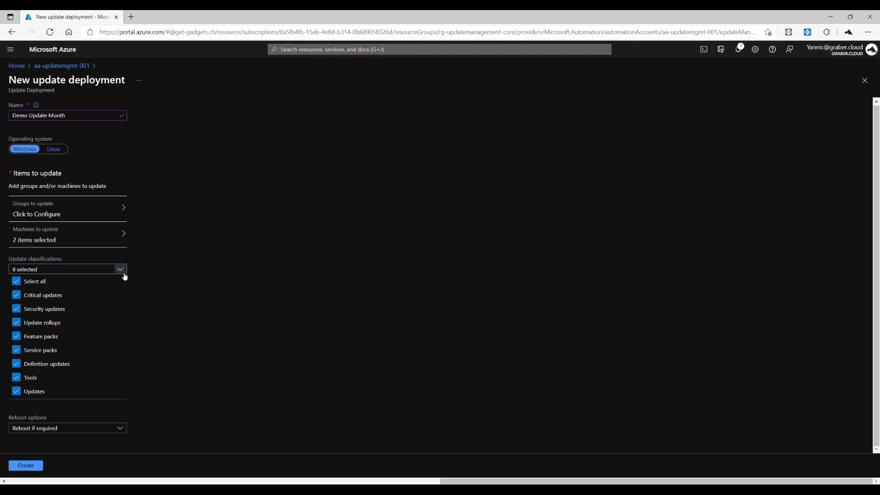
{"action": "left_click", "coordinate": [125, 277]}
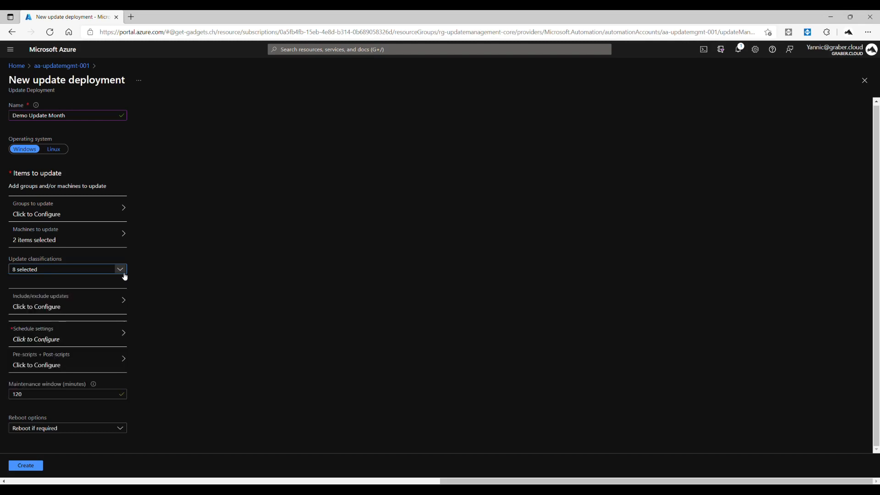
{"action": "left_click", "coordinate": [98, 306]}
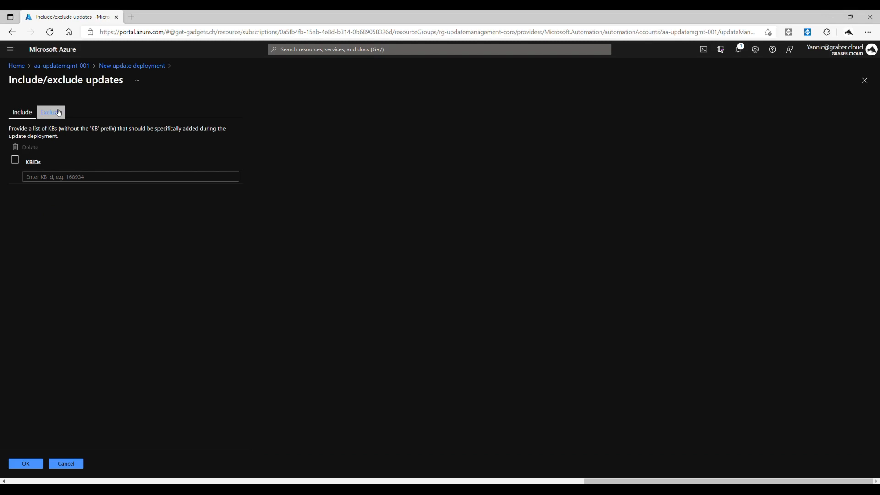
{"action": "left_click", "coordinate": [59, 113]}
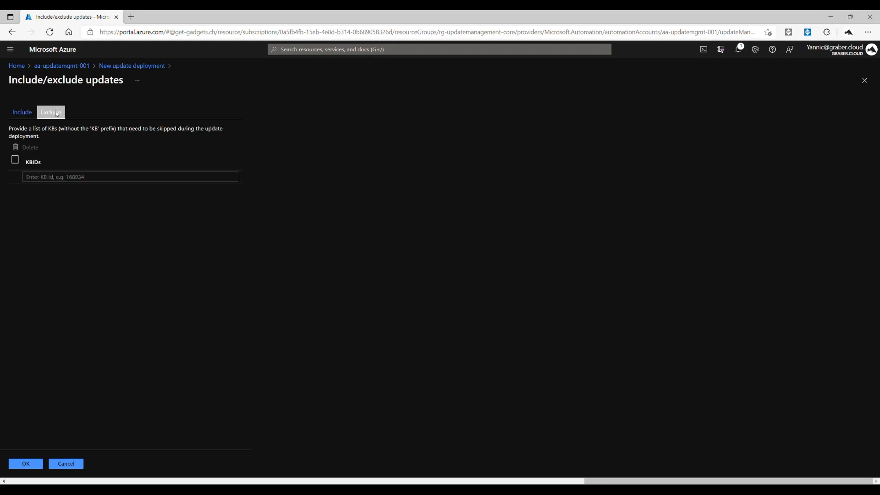
{"action": "left_click", "coordinate": [49, 179]}
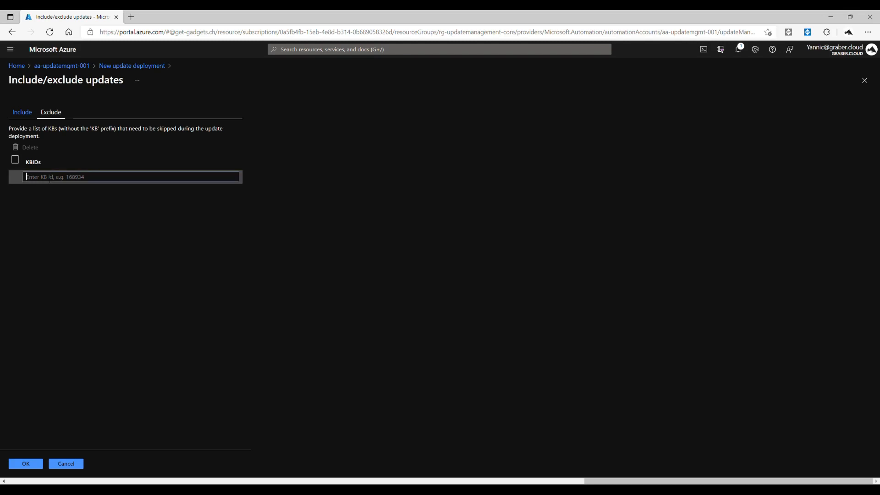
{"action": "key", "text": "ctrl+v"}
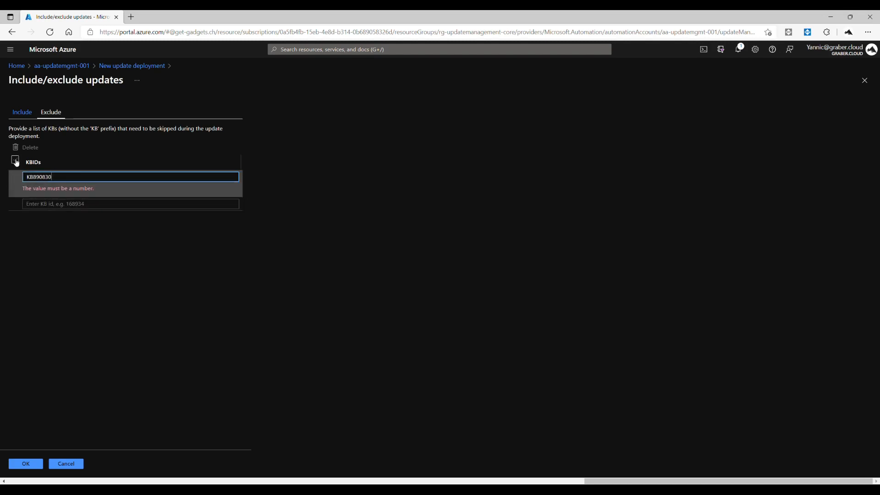
{"action": "left_click", "coordinate": [15, 161]}
{"action": "left_click_drag", "start_coordinate": [33, 177], "coordinate": [28, 178]}
{"action": "key", "text": "BackSpace"}
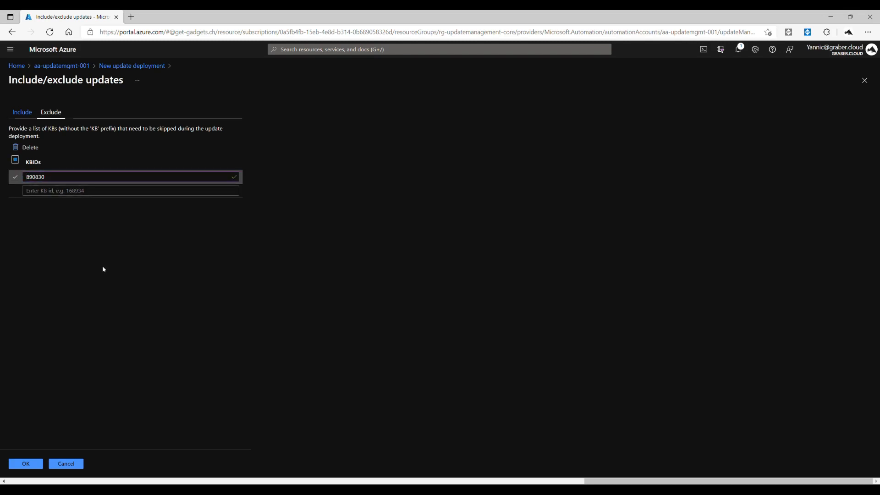
{"action": "left_click", "coordinate": [37, 464]}
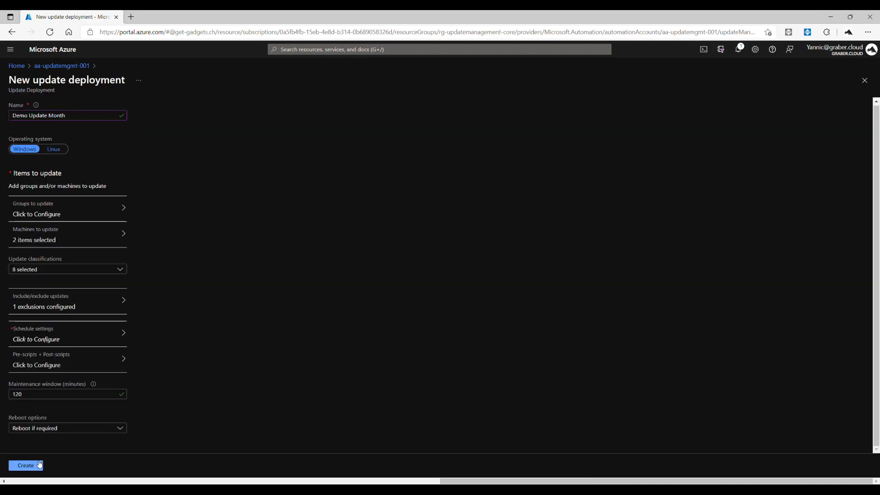
Schedule the deployment once for 02/23/2022 at 2:16 PM Central European Time, set the maintenance window to 60 minutes, and create it.
{"action": "left_click", "coordinate": [68, 339]}
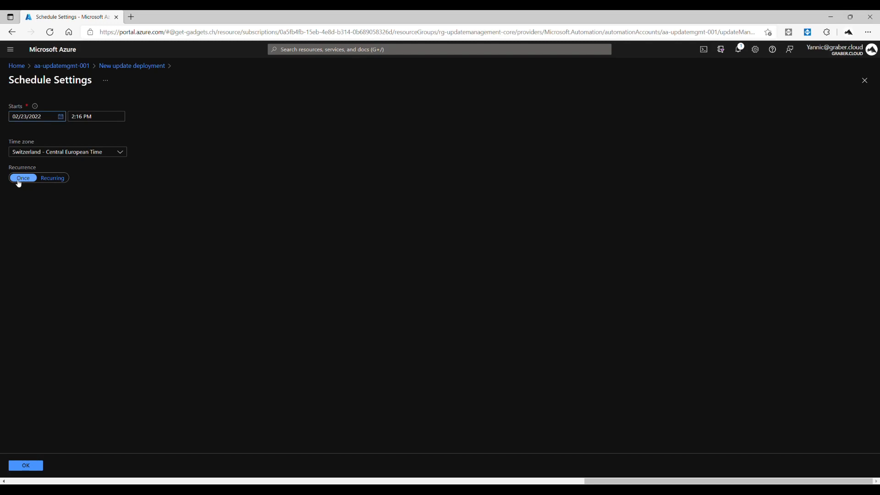
{"action": "left_click", "coordinate": [26, 467]}
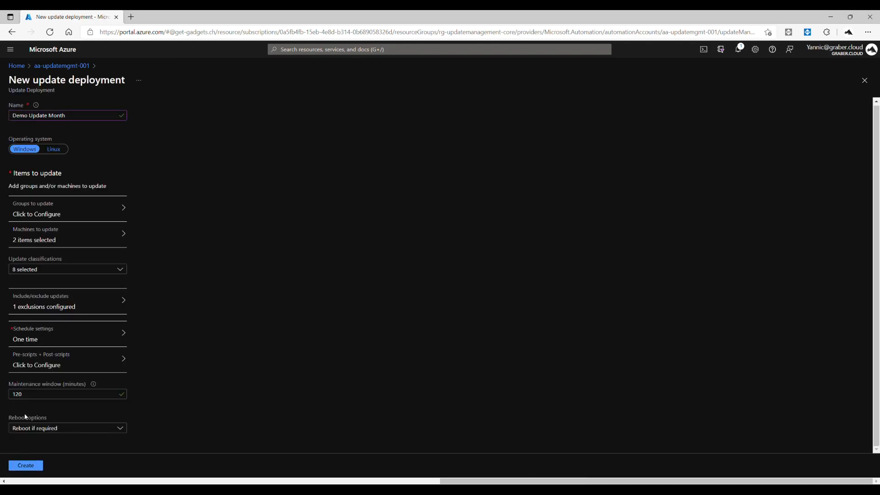
{"action": "double_click", "coordinate": [17, 394]}
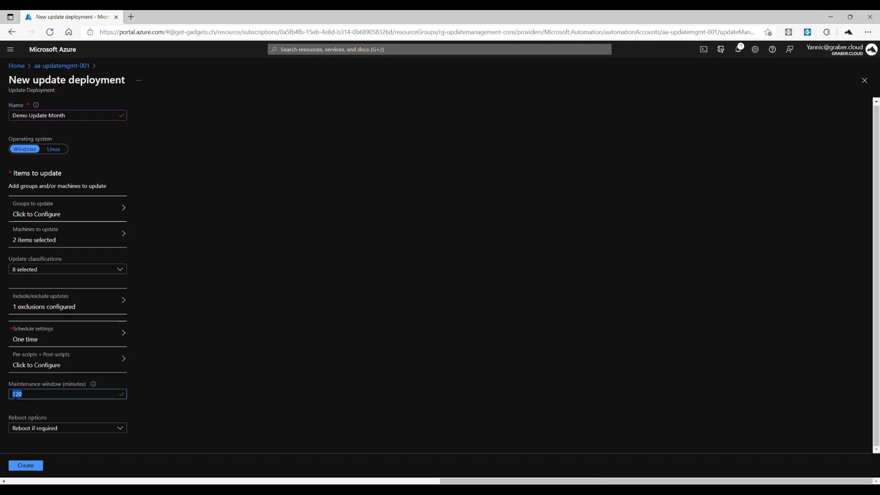
{"action": "type", "text": "60"}
{"action": "left_click", "coordinate": [27, 467]}
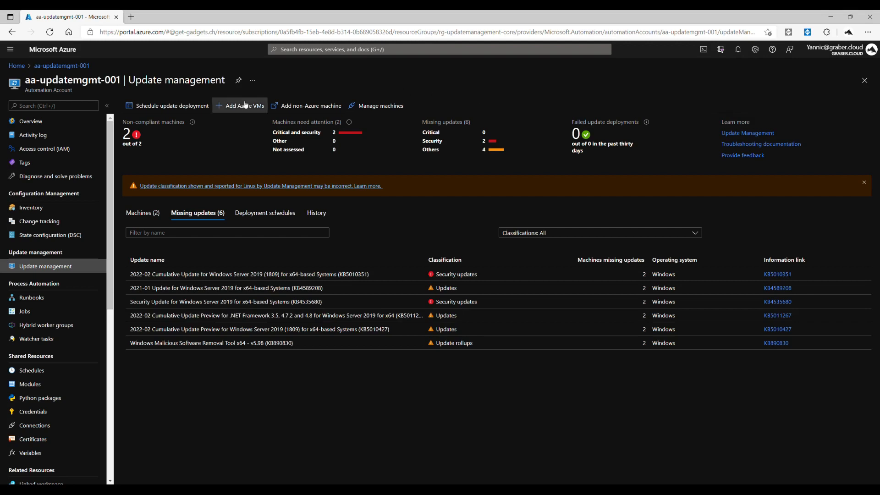
Review the machines and the deployment schedules of the automation account.
{"action": "left_click", "coordinate": [140, 220]}
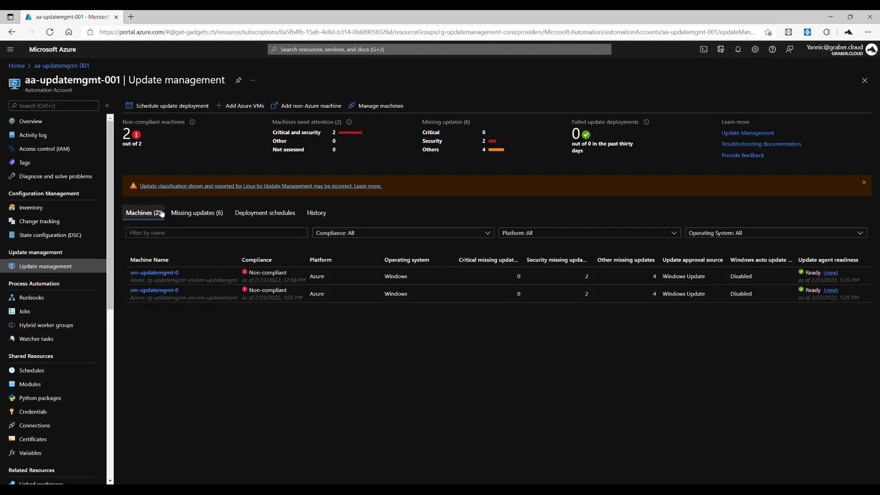
{"action": "left_click", "coordinate": [258, 215]}
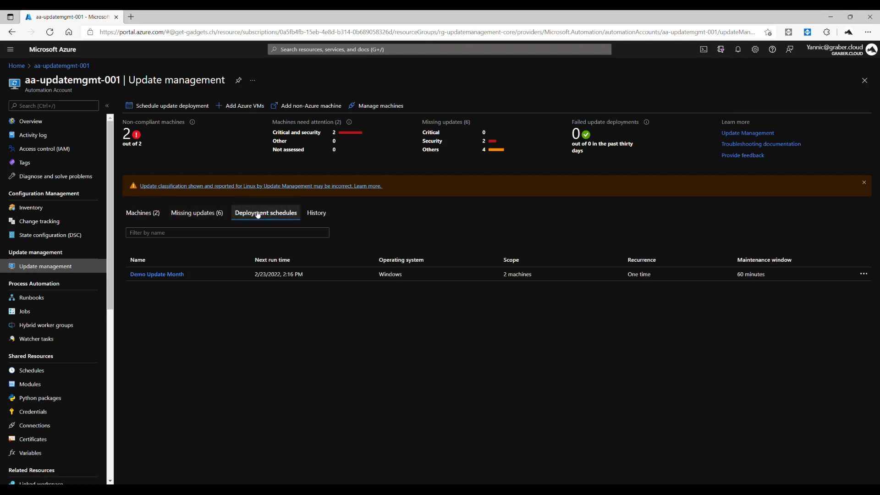